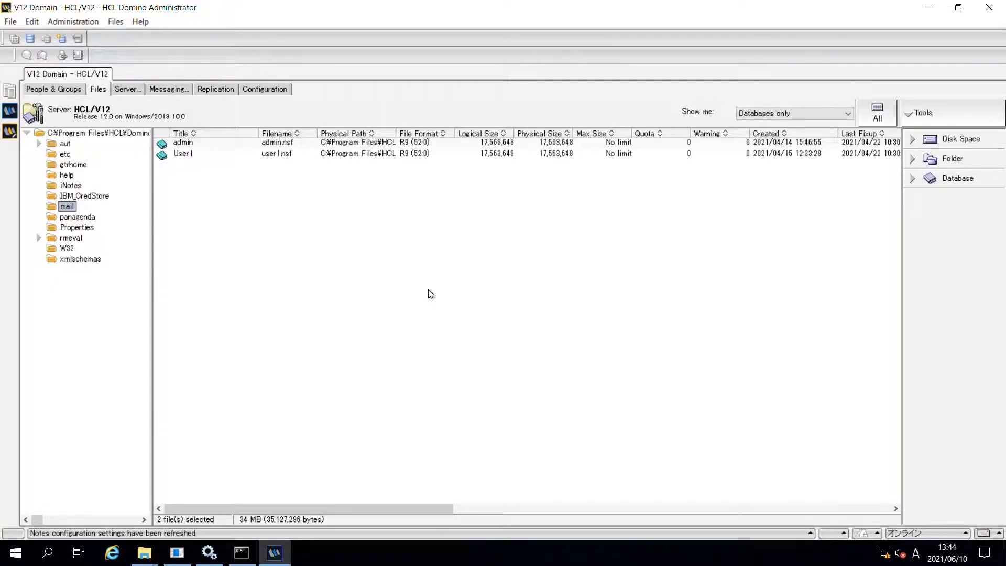
# Step: Start a new application on server HCL/V12 titled Mail-IN with file name mail\mailin.nsf
pyautogui.hotkey('ctrl', 'n')
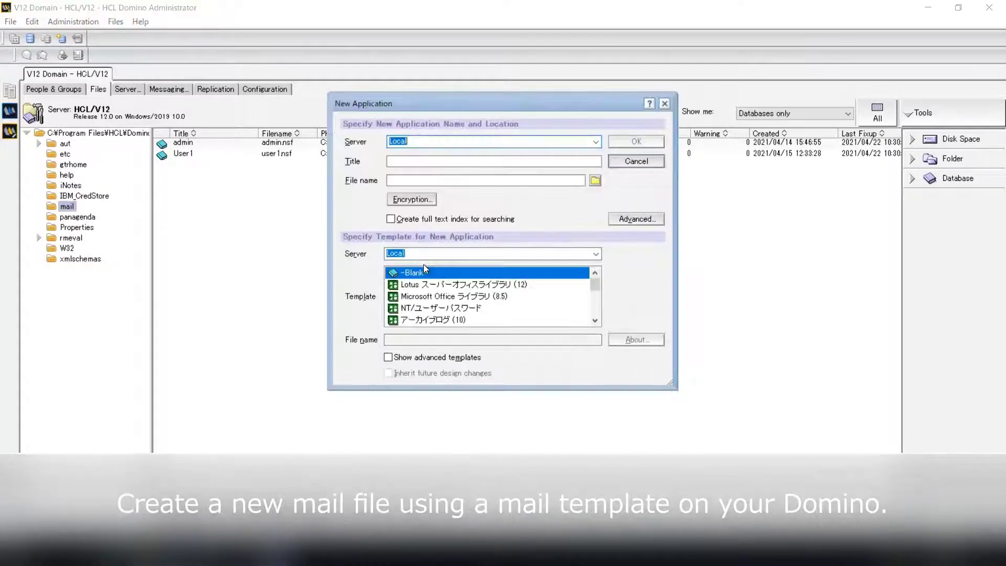
pyautogui.click(595, 142)
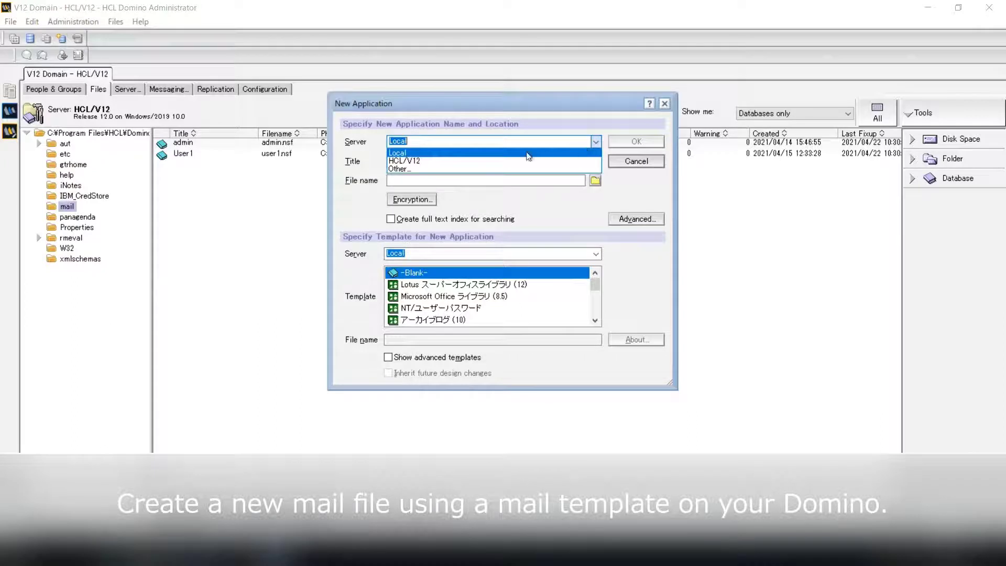
pyautogui.click(453, 164)
pyautogui.click(441, 164)
pyautogui.write('Mail')
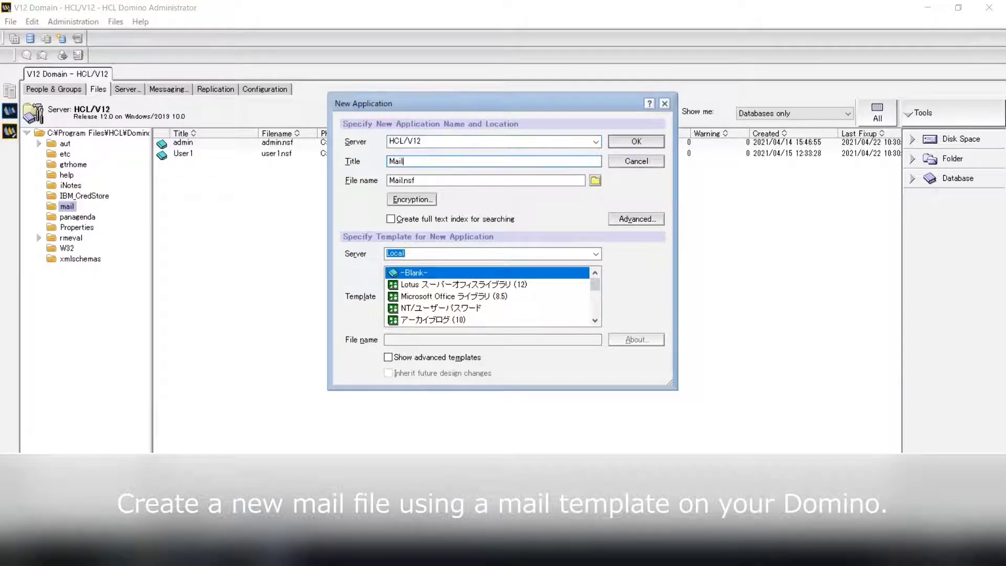
pyautogui.write('-IN')
pyautogui.press('Tab')
pyautogui.write('mail')
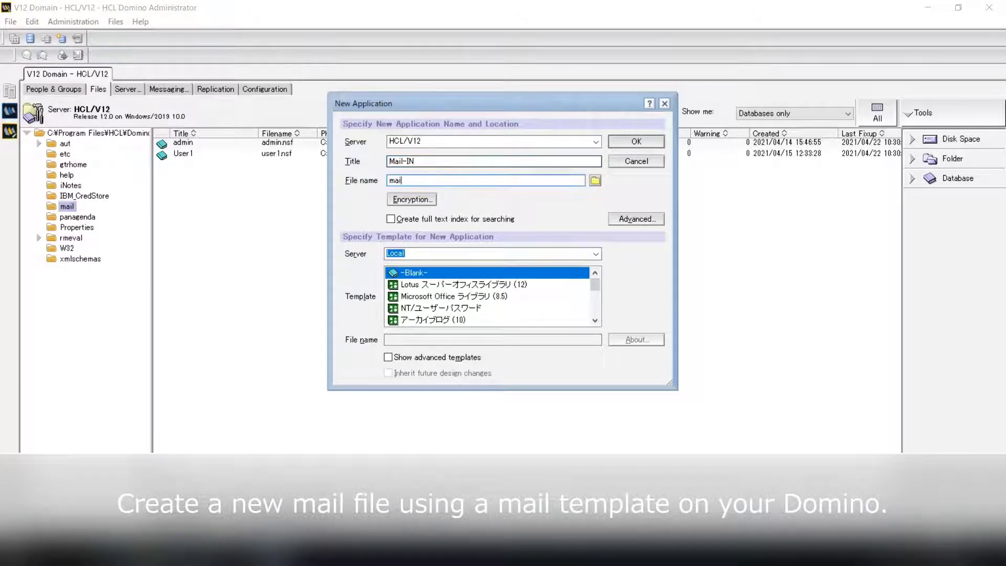
pyautogui.write('in.nsfmail\\')
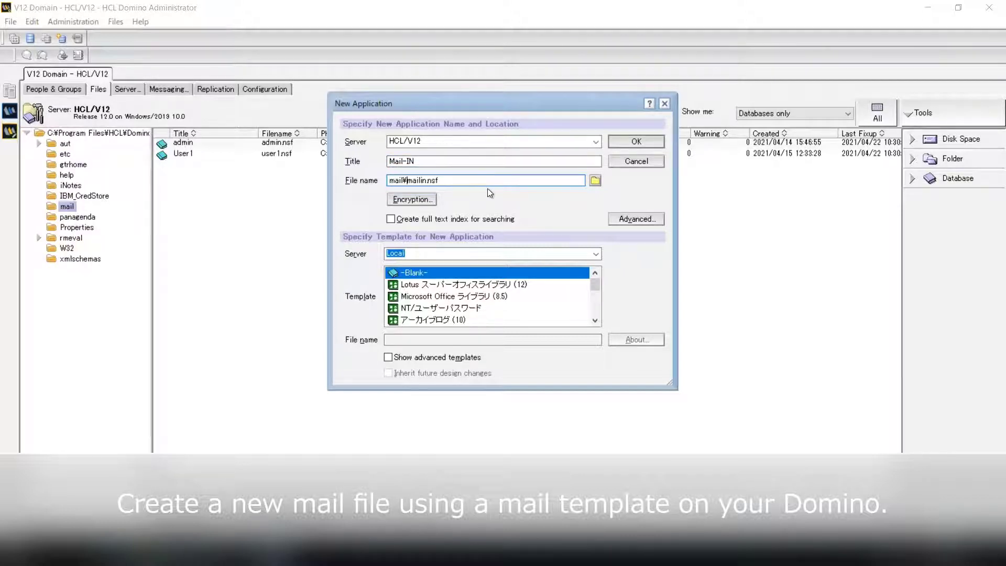
# Step: Base it on the Mail (R12.0) template from HCL/V12, create it, and return to V12 Domain
pyautogui.click(596, 254)
pyautogui.click(564, 276)
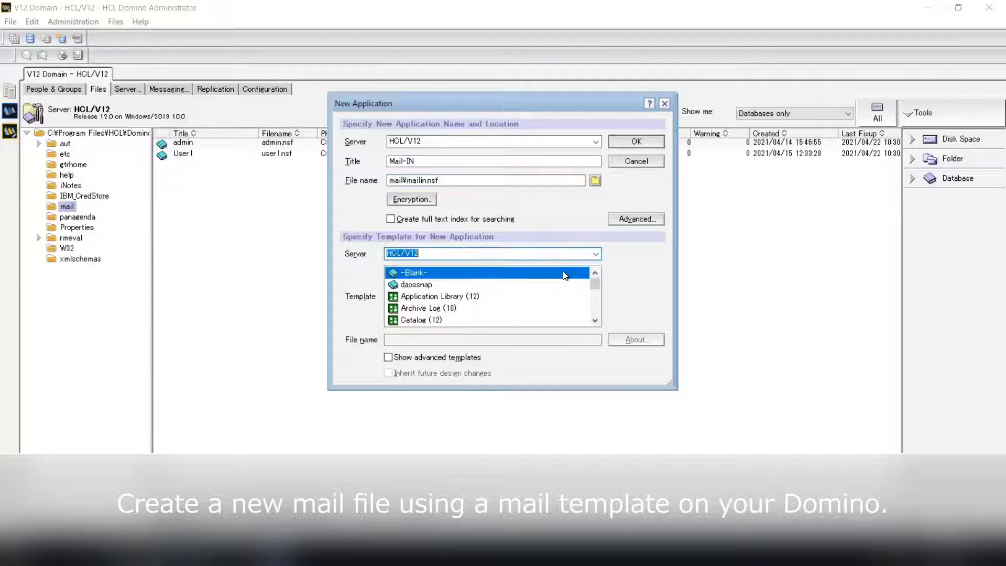
pyautogui.scroll(-3, 597, 315)
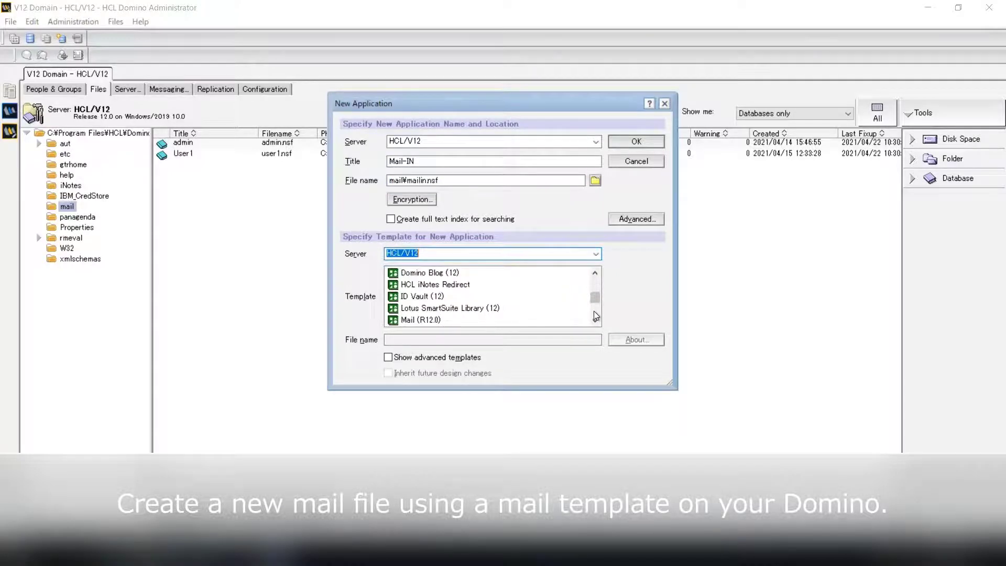
pyautogui.click(554, 321)
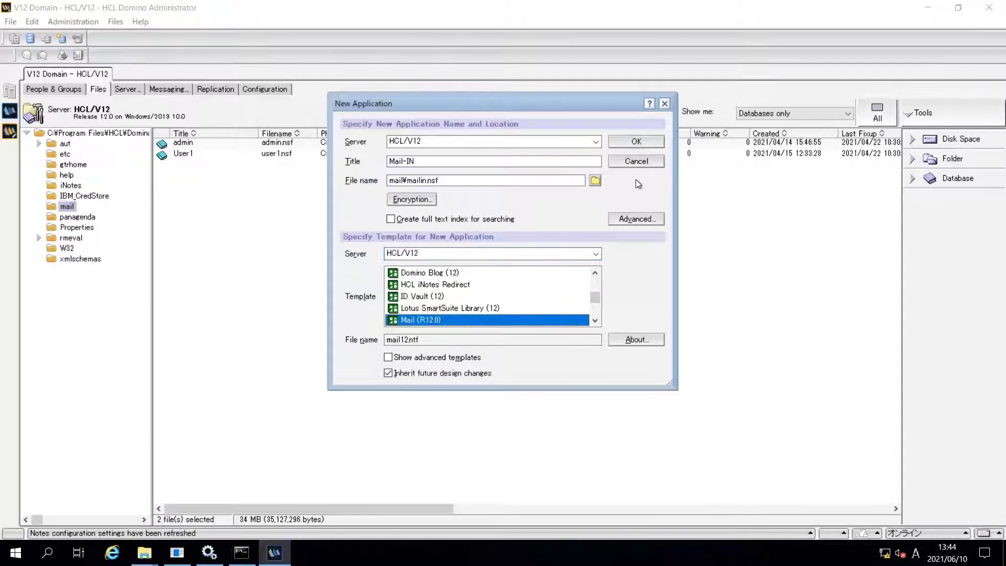
pyautogui.click(637, 143)
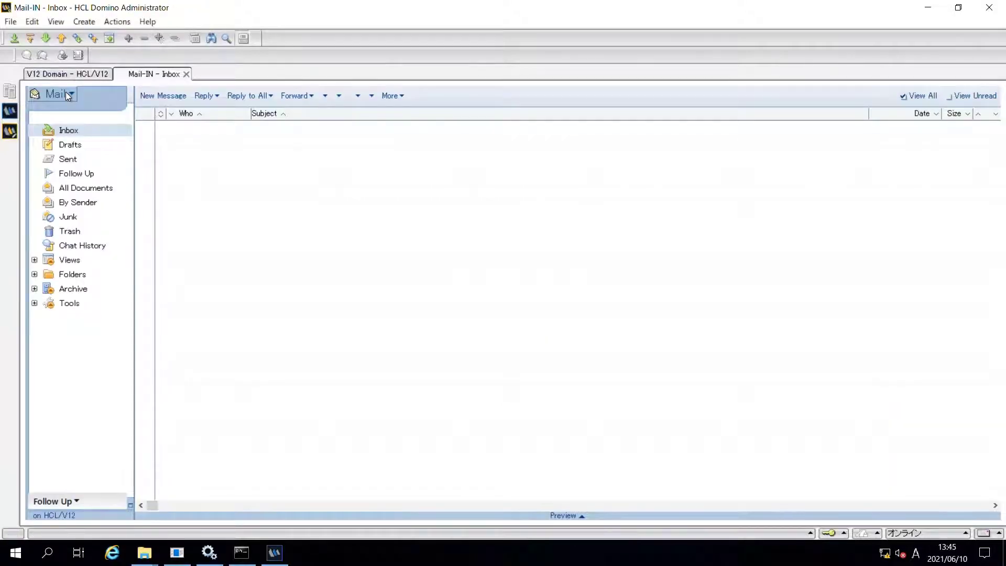
pyautogui.click(68, 76)
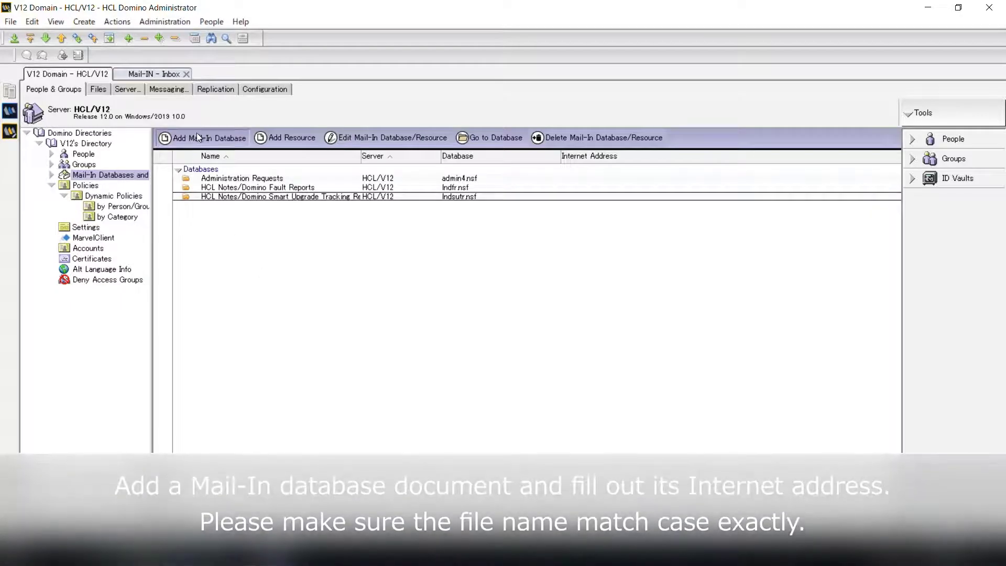
# Step: Fill a new Mail-In Database document: name Mail-IN, its internet address, server HCL/V12, file mail\mailin.nsf
pyautogui.click(197, 138)
pyautogui.write('M')
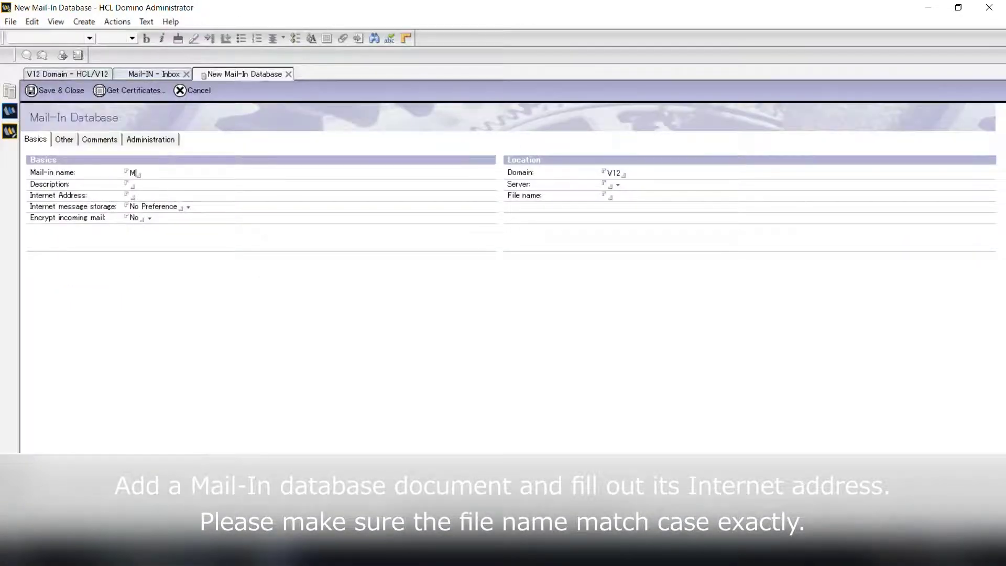
pyautogui.write('ail-IN')
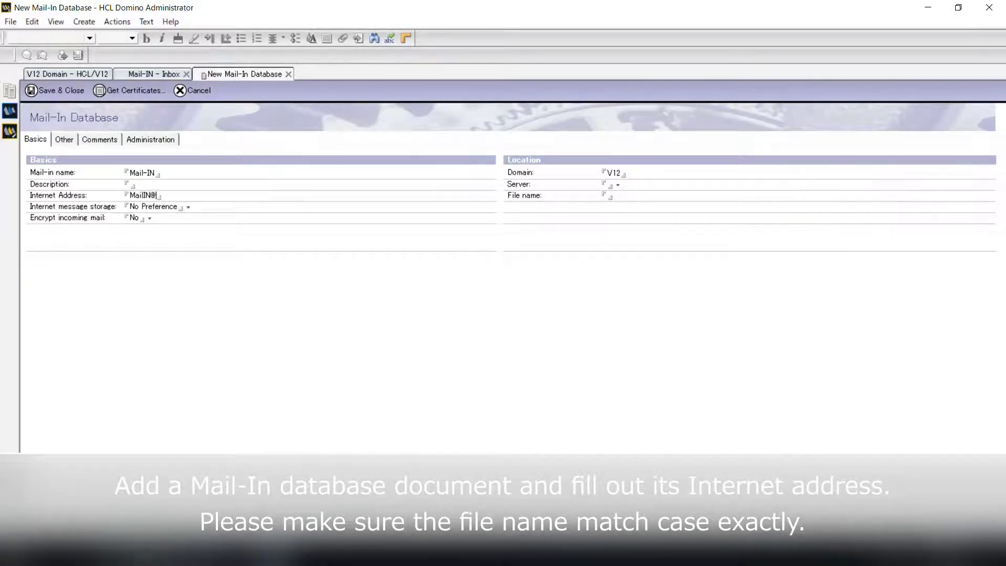
pyautogui.click(620, 194)
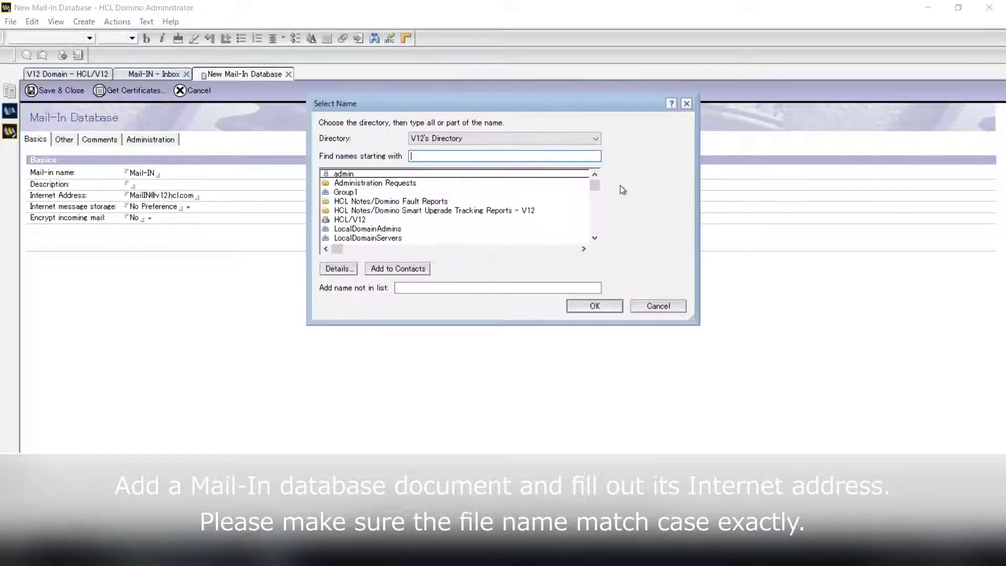
pyautogui.click(370, 219)
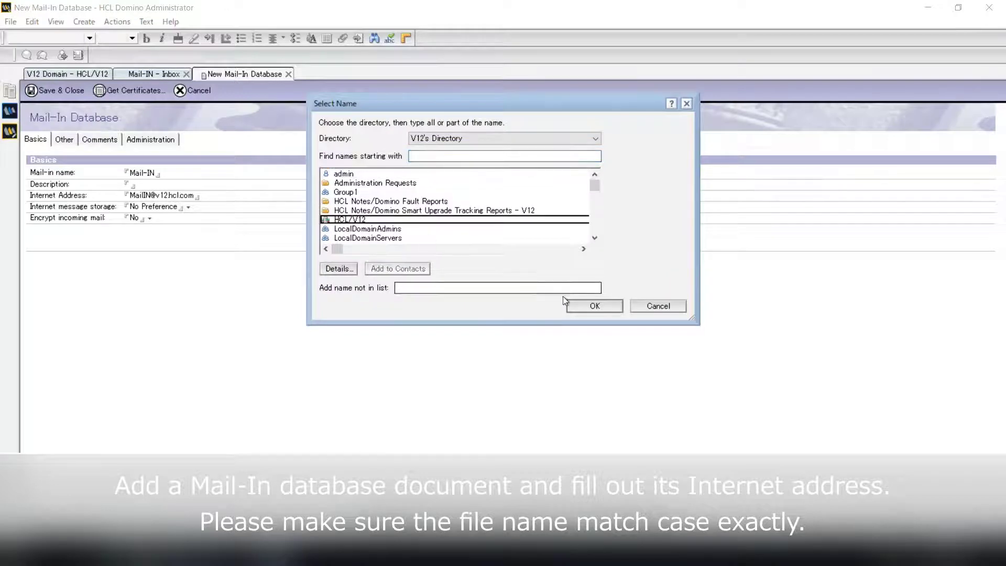
pyautogui.click(590, 311)
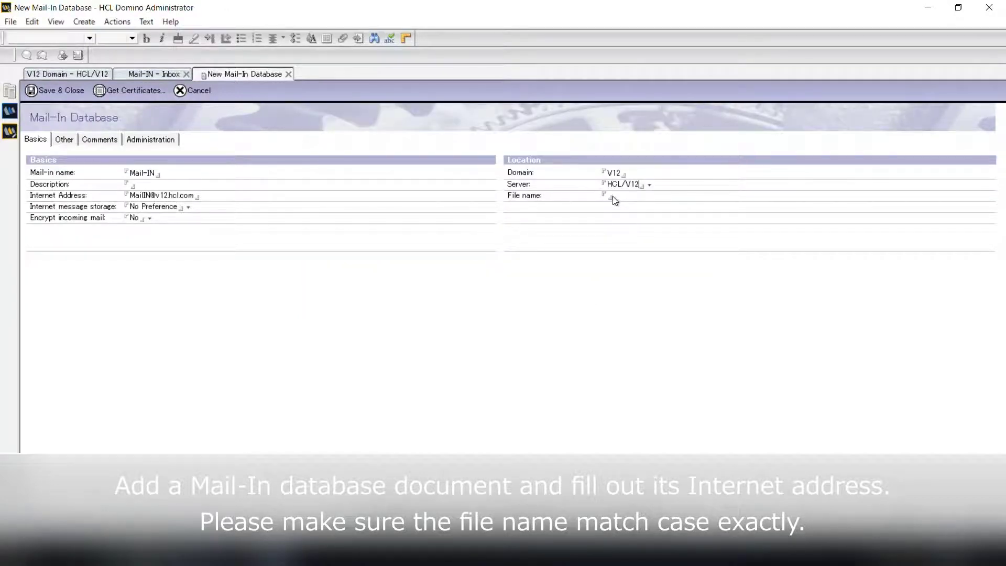
pyautogui.write('mail\\')
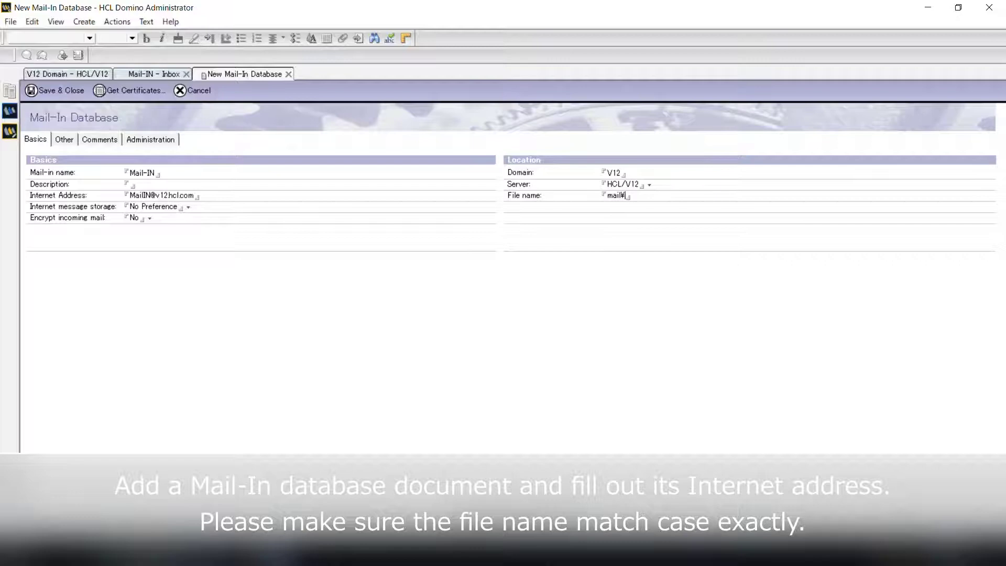
pyautogui.write('mailin.nsf')
# Step: Save the Mail-In Database document and open Mail-IN's mail Preferences
pyautogui.click(56, 90)
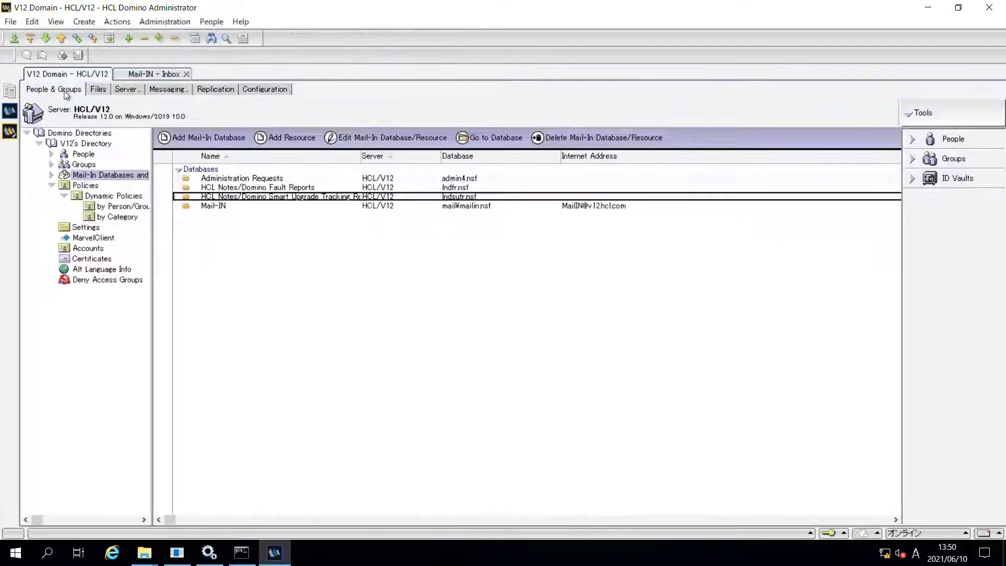
pyautogui.click(129, 77)
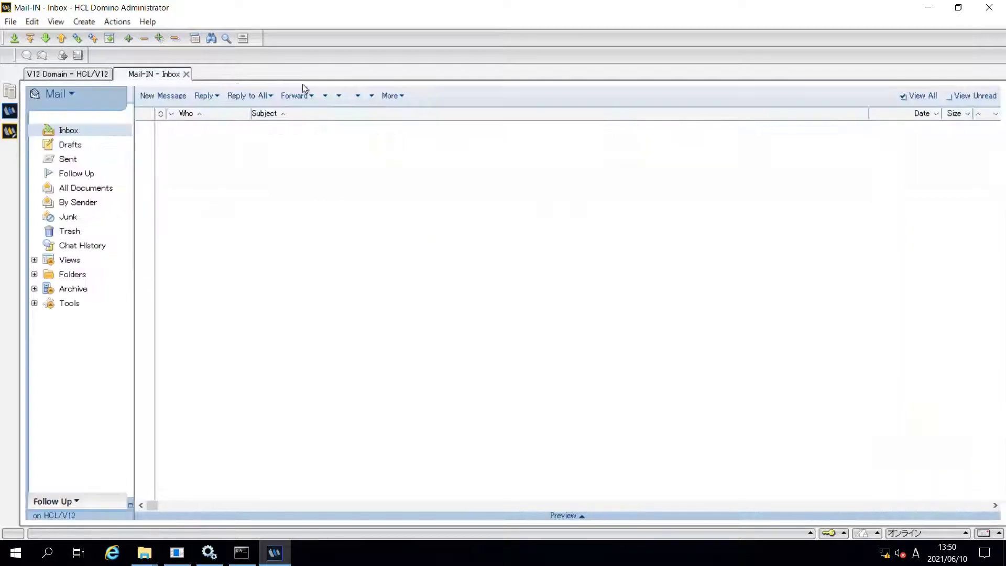
pyautogui.click(392, 97)
pyautogui.click(394, 112)
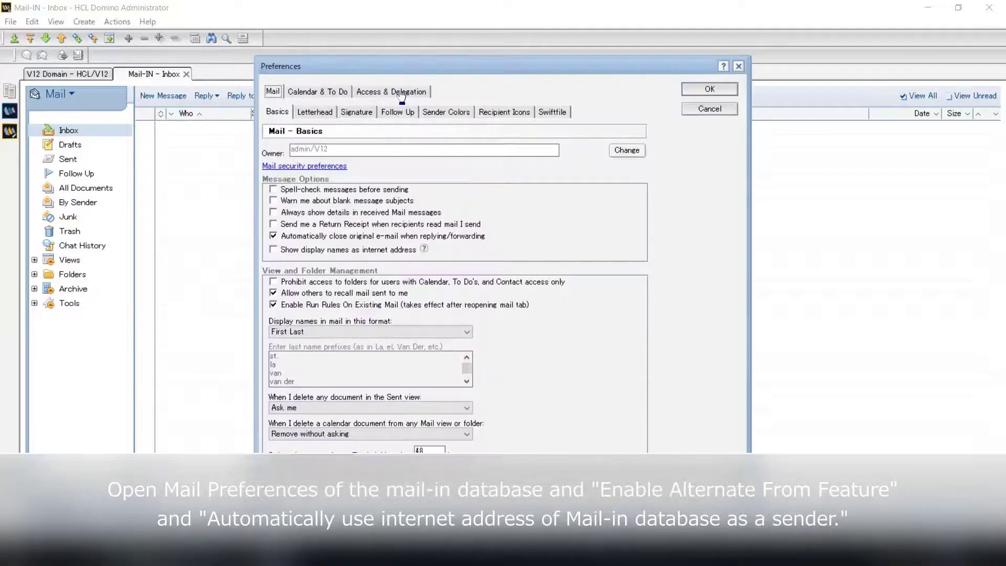
# Step: Under Access & Delegation, enable Alternate From and automatically sending as the internet address
pyautogui.click(403, 93)
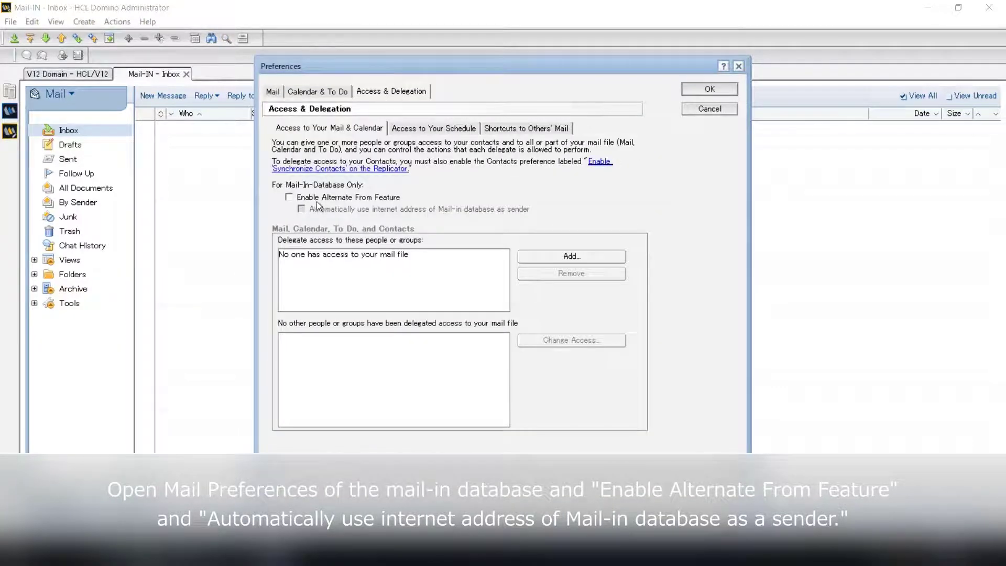
pyautogui.click(316, 199)
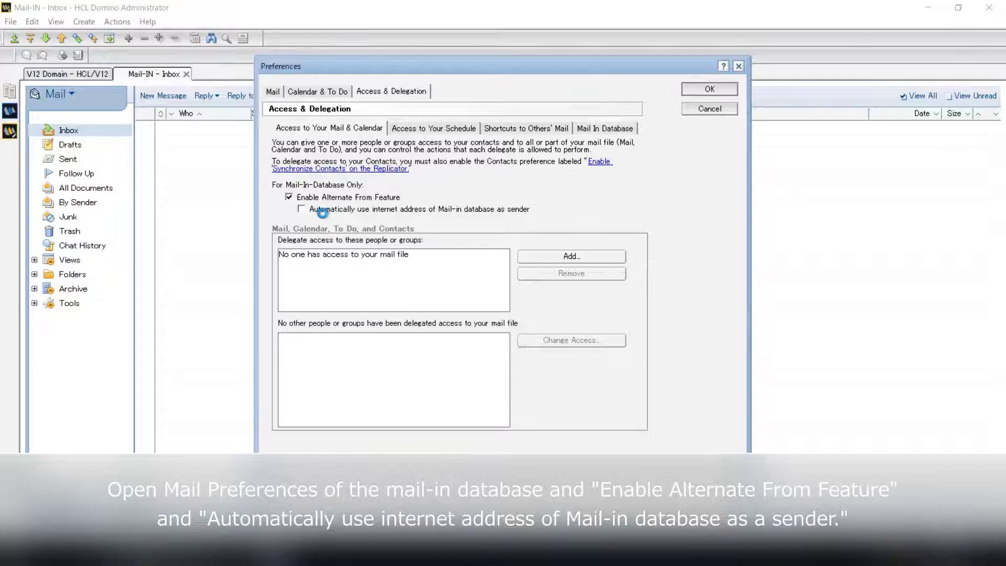
pyautogui.click(311, 211)
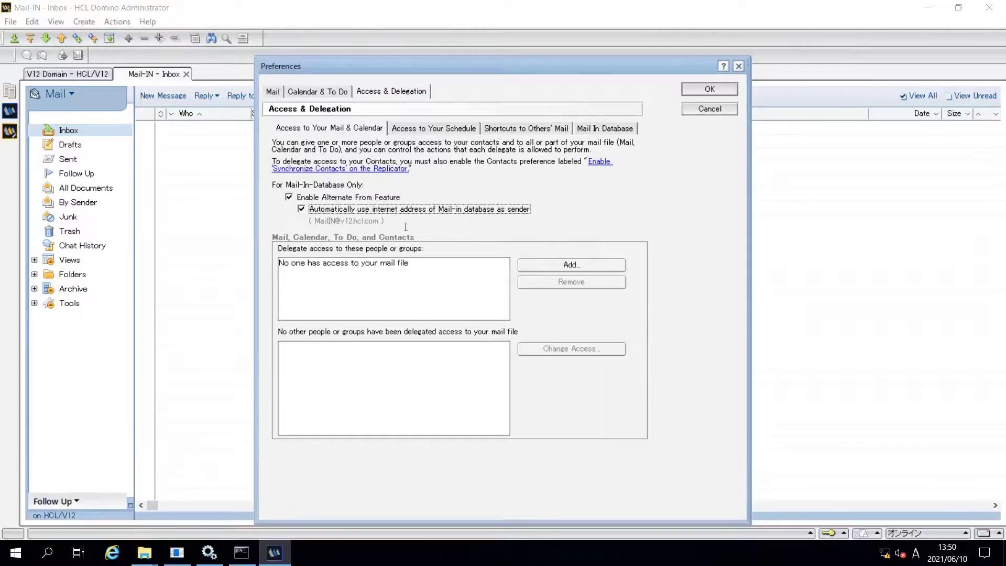
# Step: Add Group1 as a delegate with 'Read, create, and send for you' access to mail, calendar, to do, contacts
pyautogui.click(539, 269)
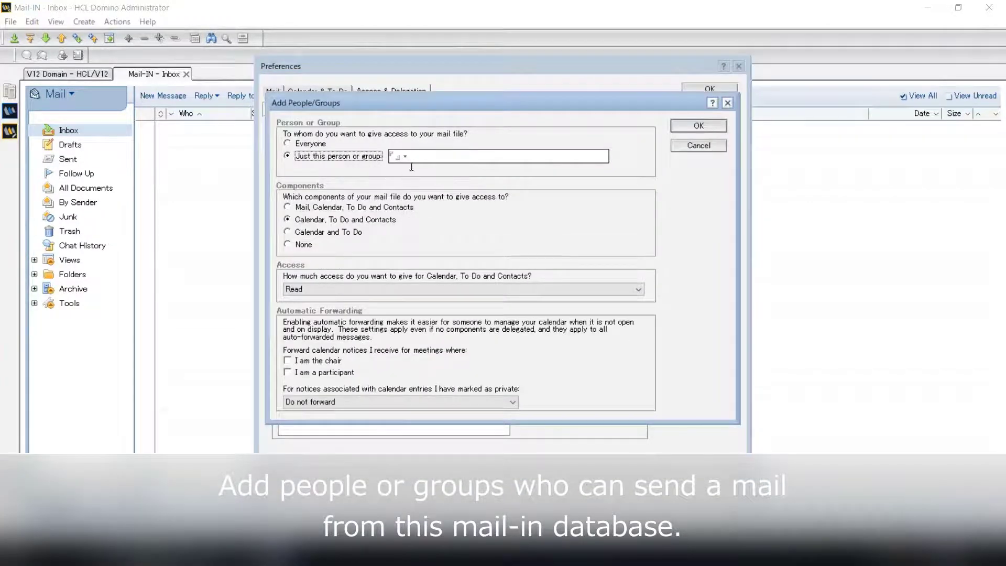
pyautogui.click(406, 157)
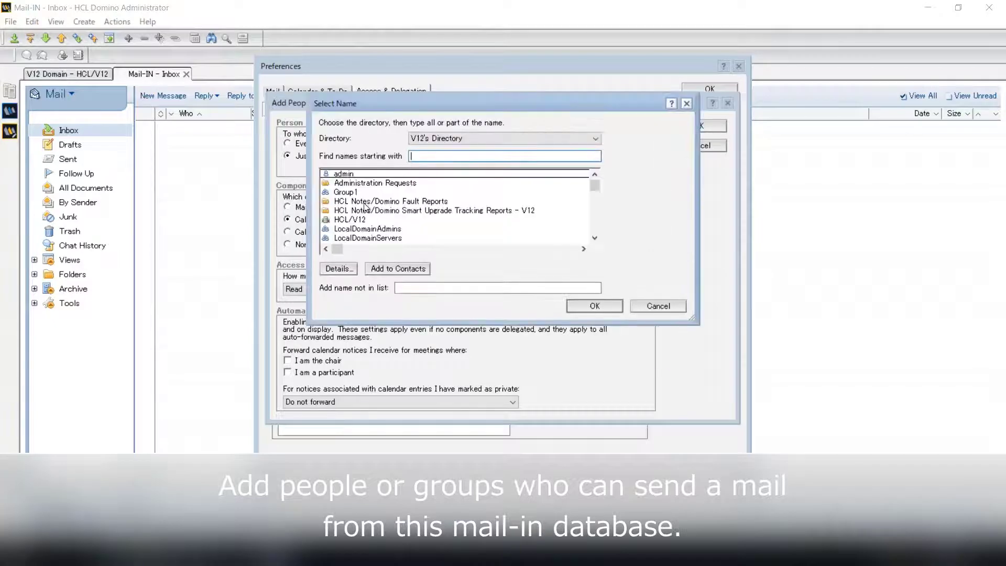
pyautogui.click(346, 192)
pyautogui.click(608, 305)
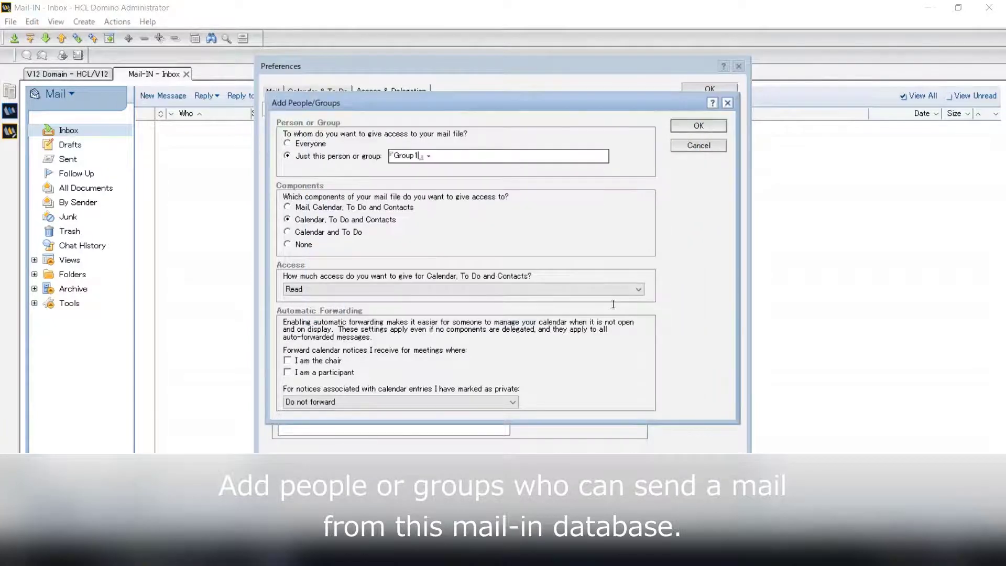
pyautogui.click(316, 207)
pyautogui.click(317, 207)
pyautogui.click(316, 288)
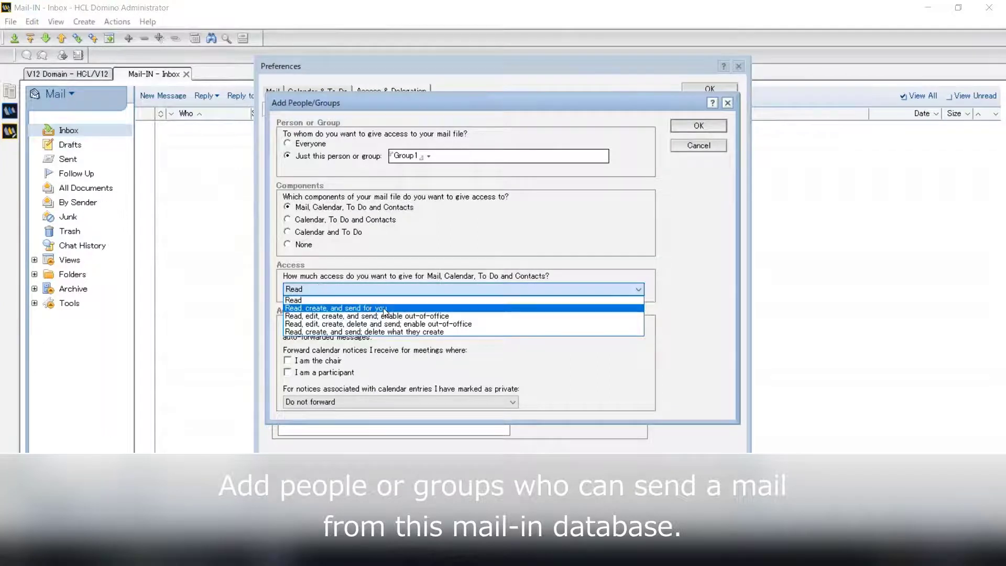
pyautogui.click(436, 309)
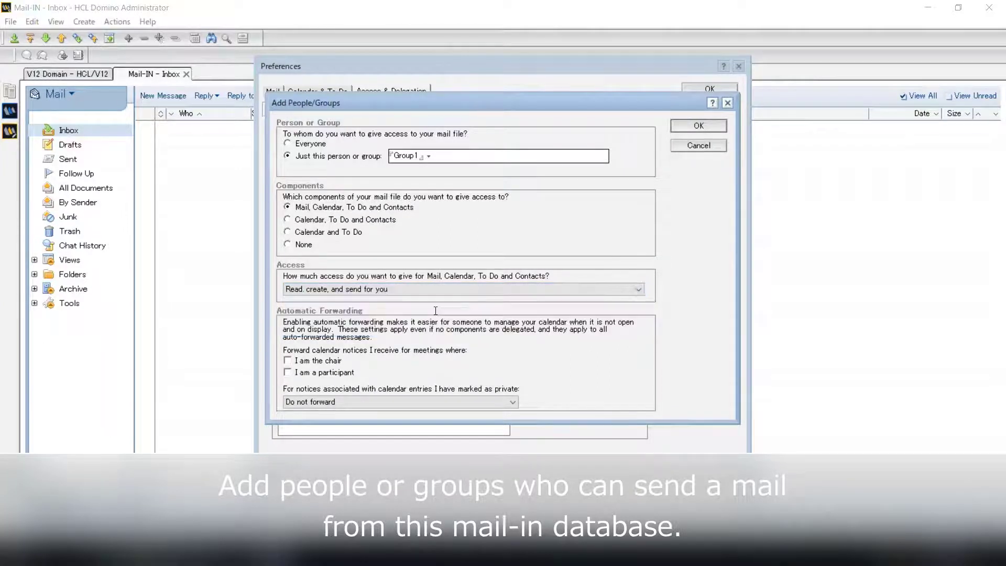
pyautogui.click(690, 128)
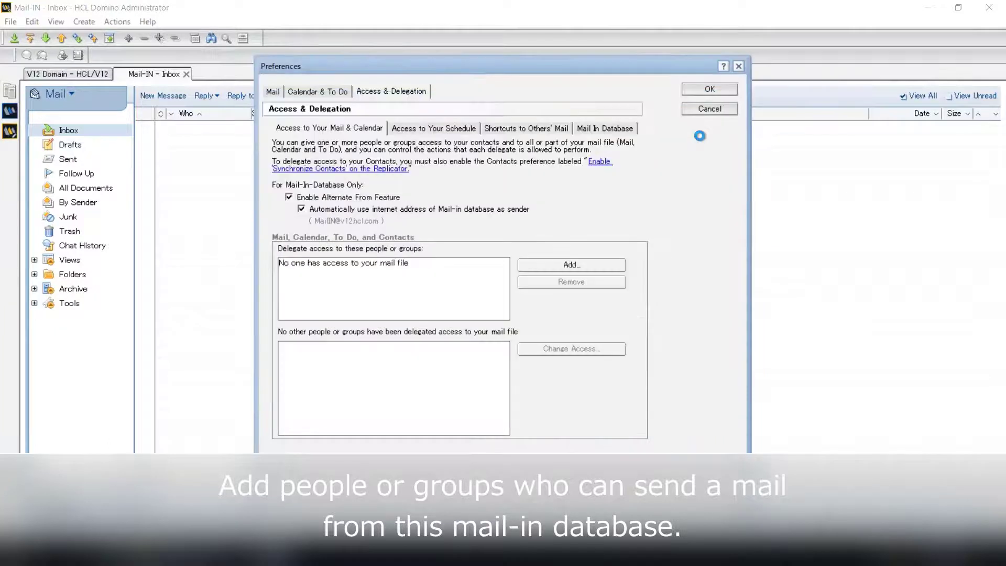
# Step: Save the preferences and stop the Router on HCL/V12 with 'tell router q' in the live console
pyautogui.click(701, 93)
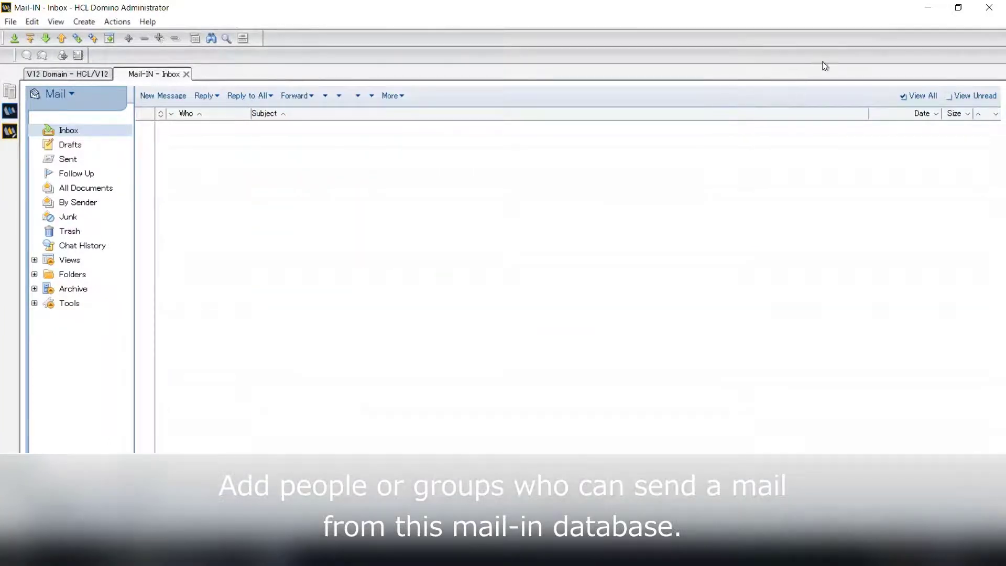
pyautogui.click(67, 74)
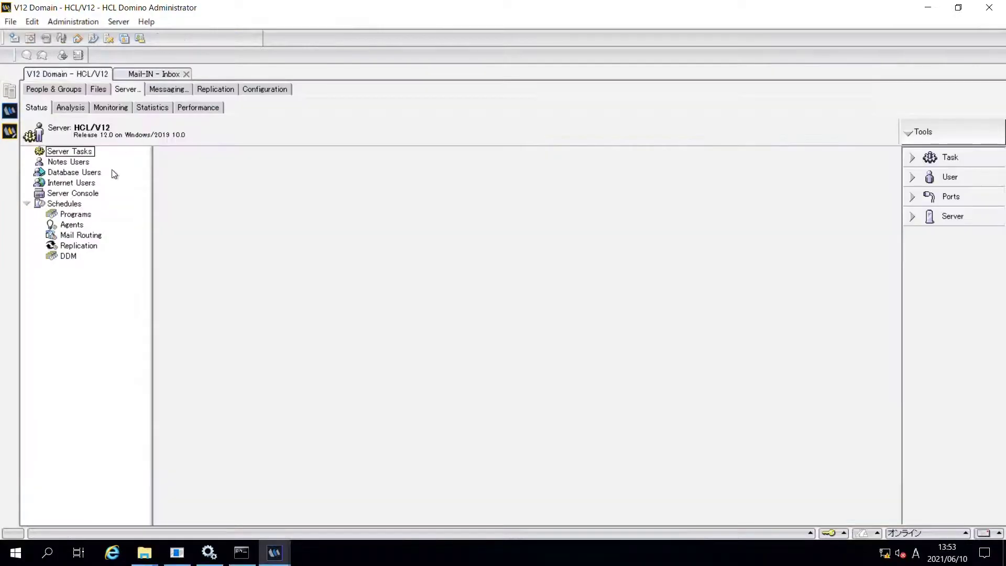
pyautogui.click(83, 194)
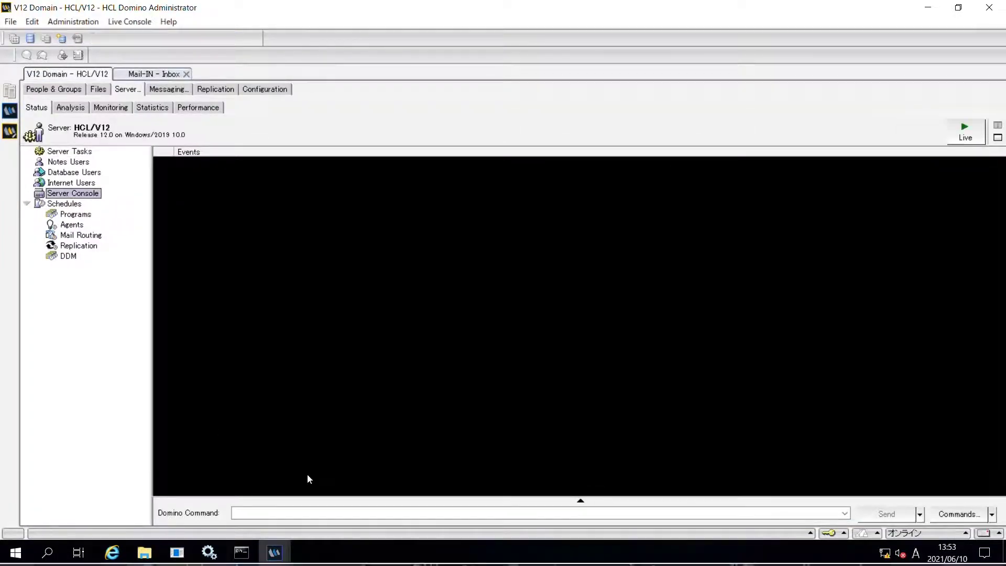
pyautogui.click(961, 137)
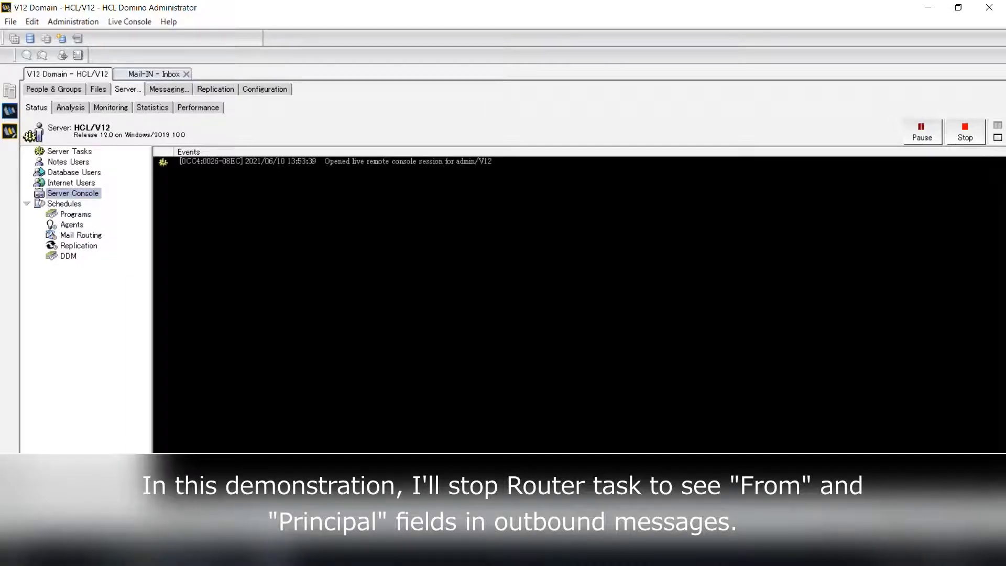
pyautogui.press('Return')
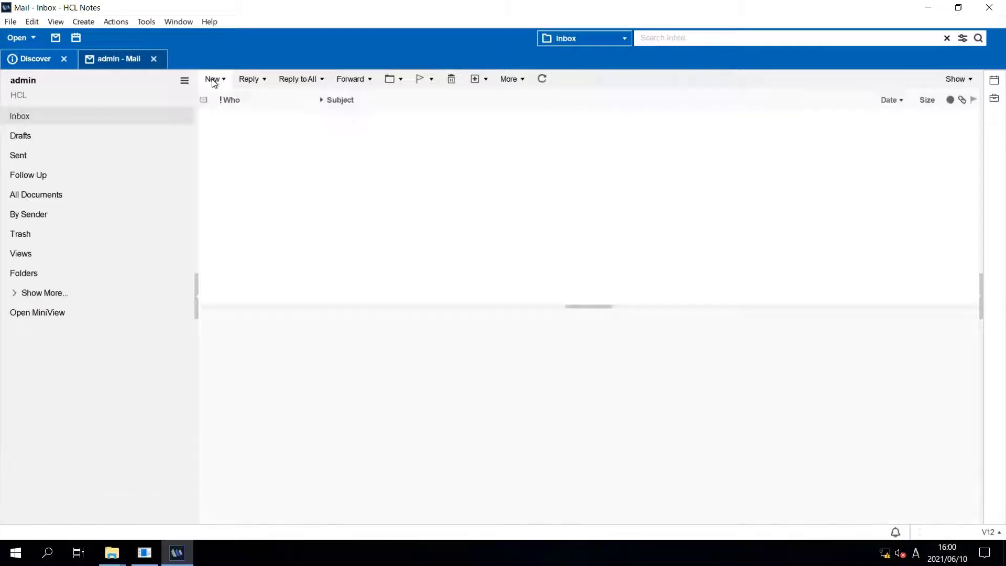
# Step: Write a new memo to the external test recipient with subject 'from MailINtest'
pyautogui.click(214, 83)
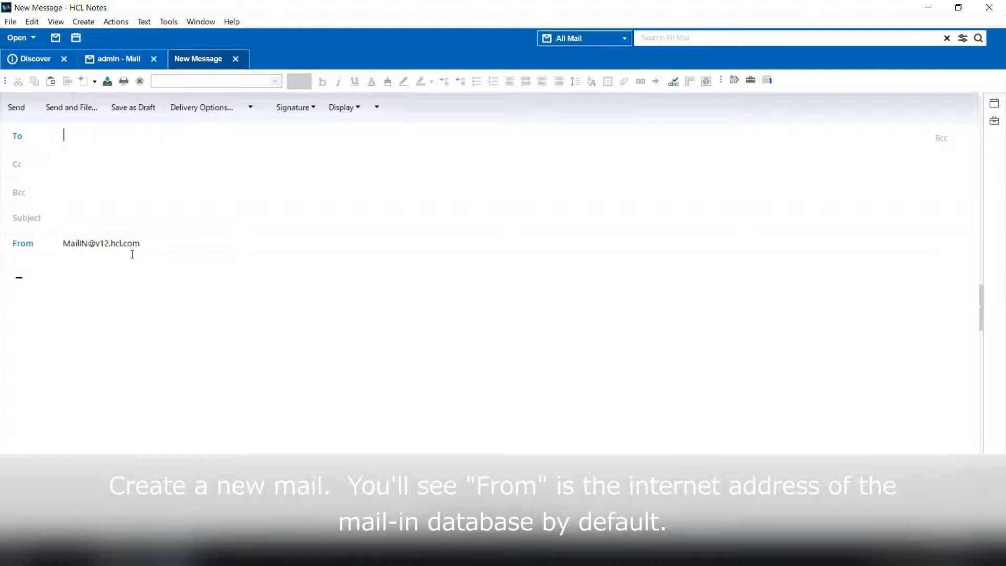
pyautogui.write('ex')
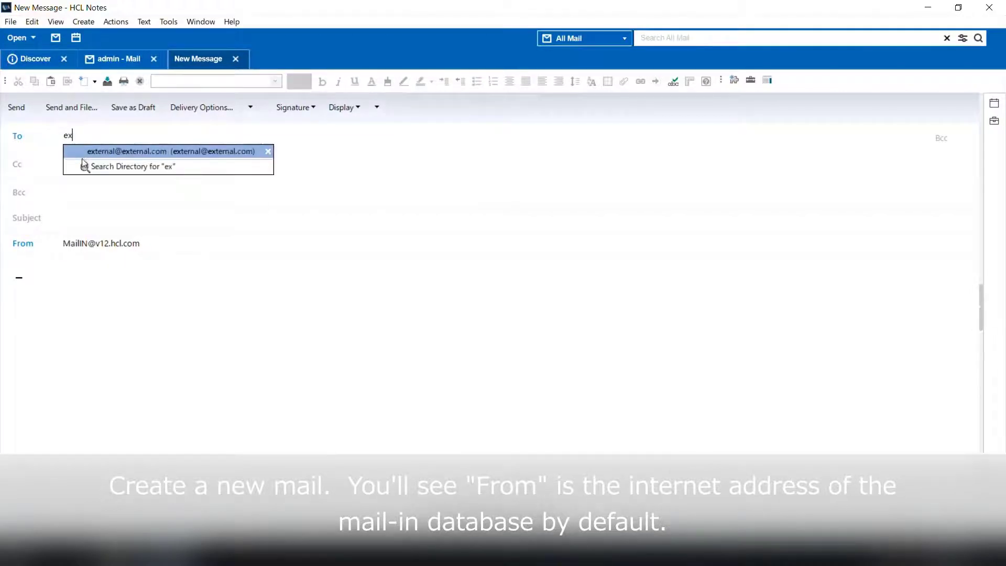
pyautogui.click(82, 157)
pyautogui.click(85, 225)
pyautogui.write('from')
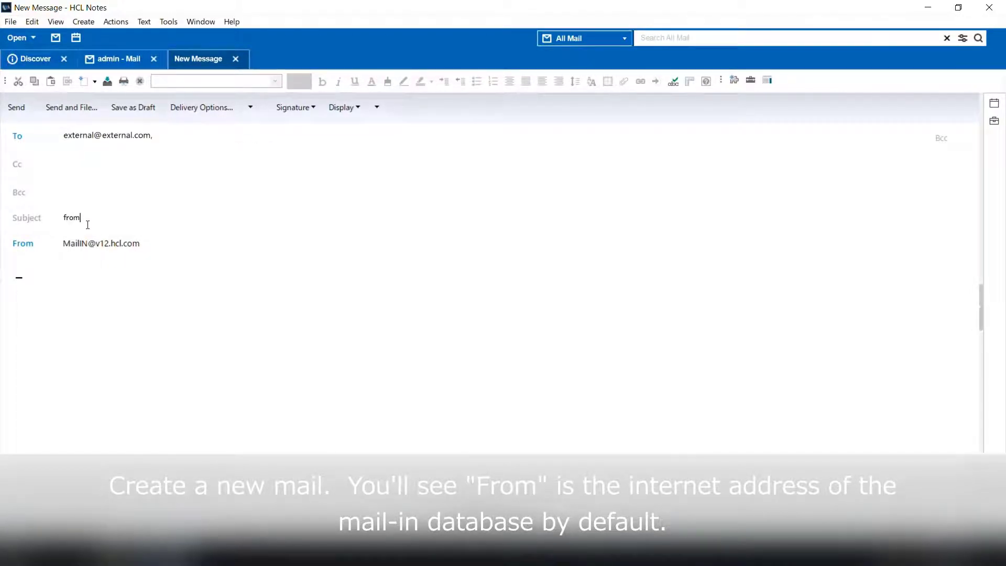
pyautogui.write(' MailINtest')
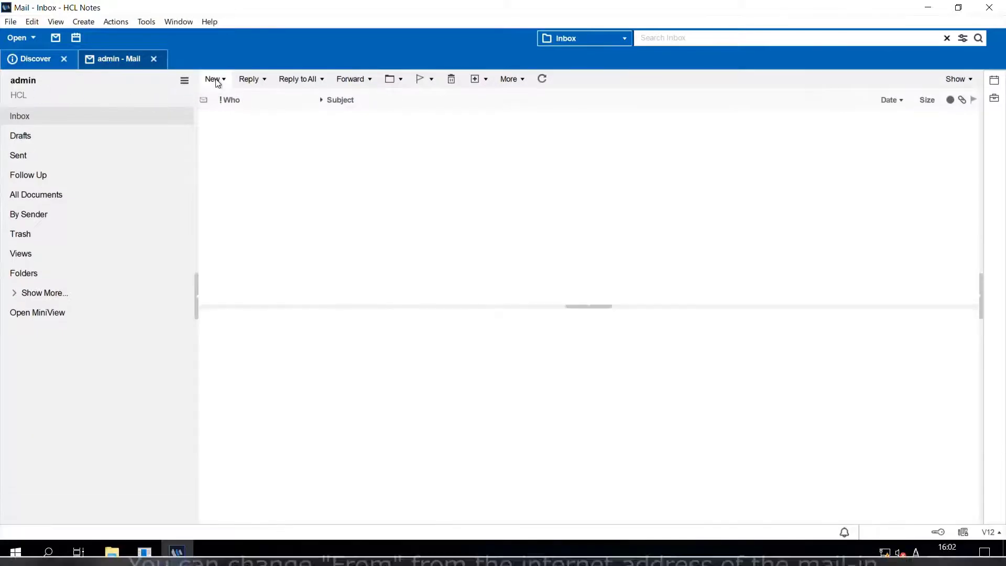
# Step: Start another memo and switch its From address to admin/V12
pyautogui.hotkey('ctrl', 'm')
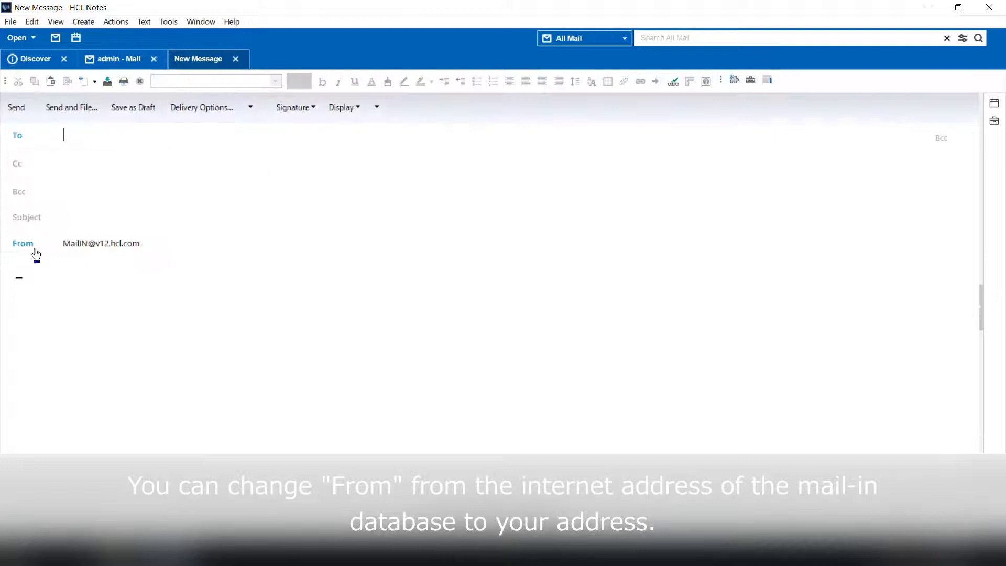
pyautogui.click(29, 248)
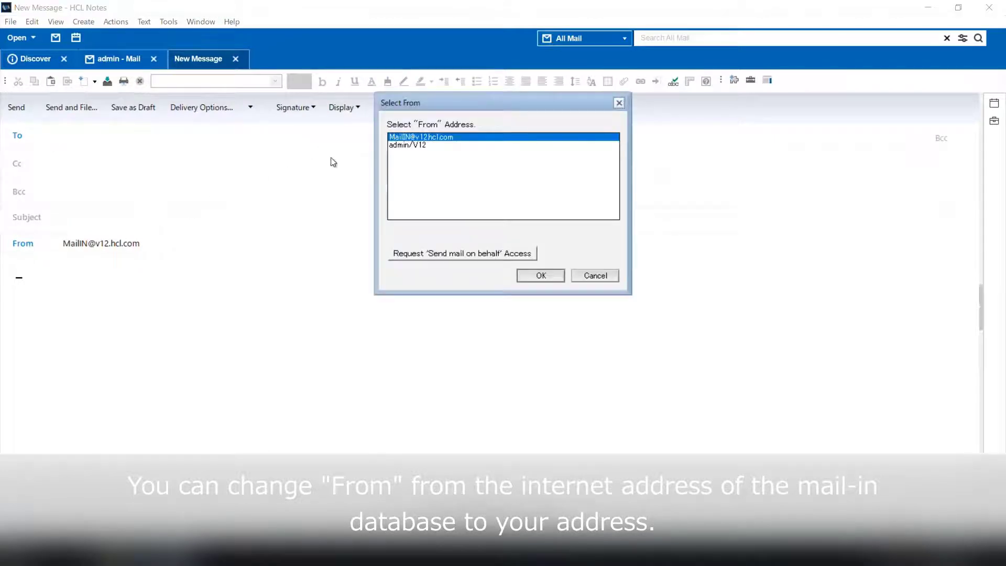
pyautogui.click(430, 144)
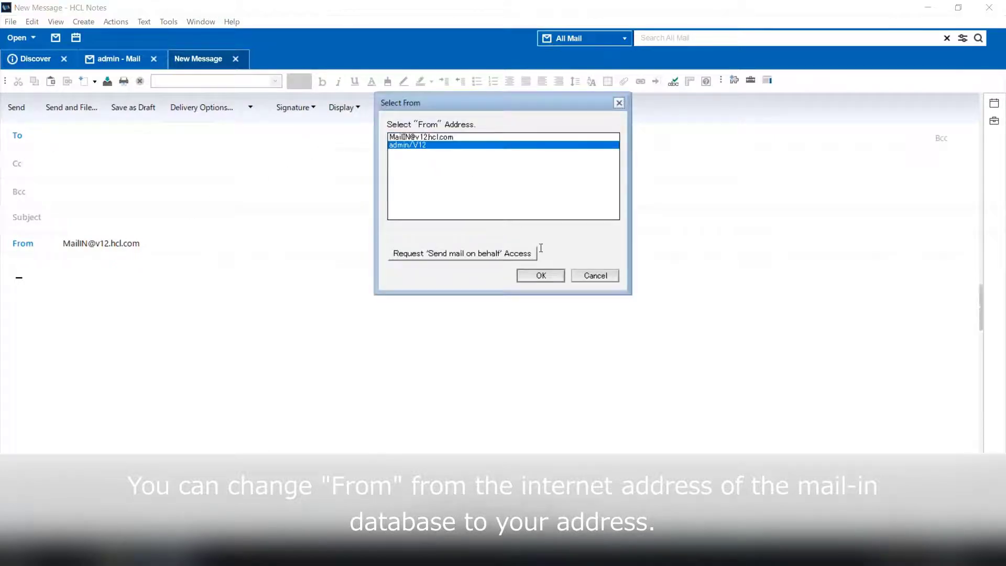
pyautogui.click(541, 276)
# Step: Address it to the external test recipient with subject and body 'from admin', and send it
pyautogui.write('ex')
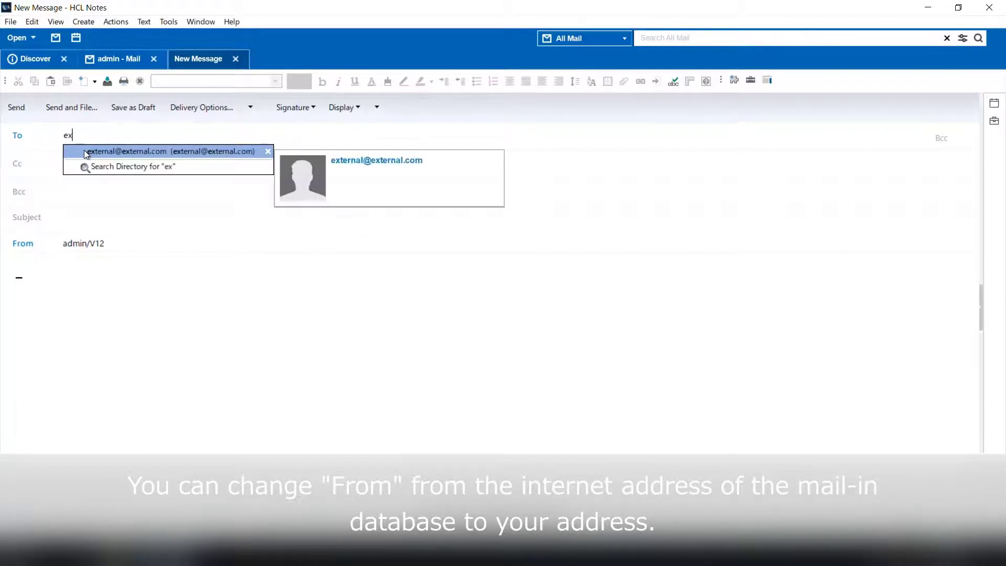
pyautogui.click(85, 152)
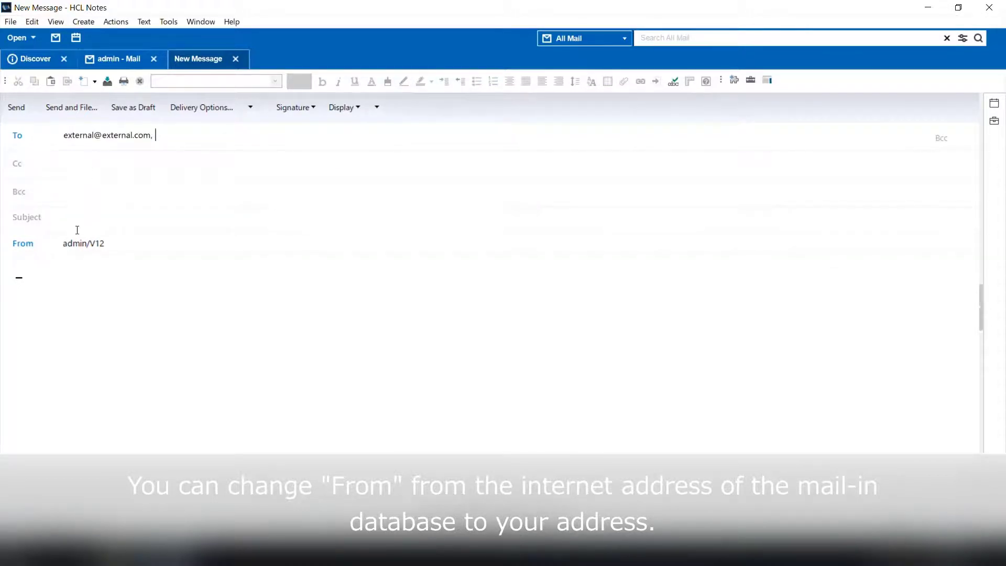
pyautogui.click(77, 230)
pyautogui.write('from admin')
pyautogui.click(52, 275)
pyautogui.write('from admin')
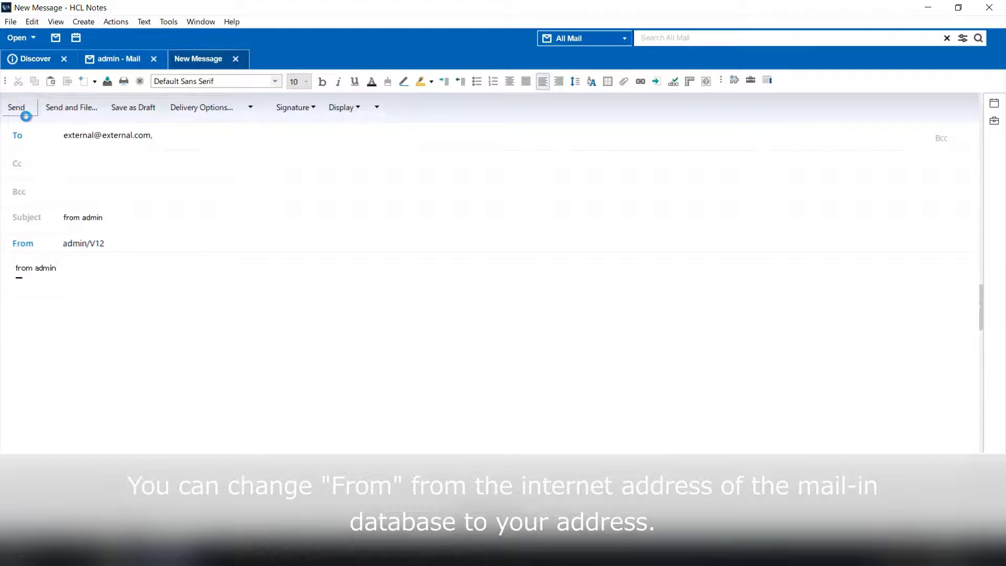
pyautogui.click(18, 110)
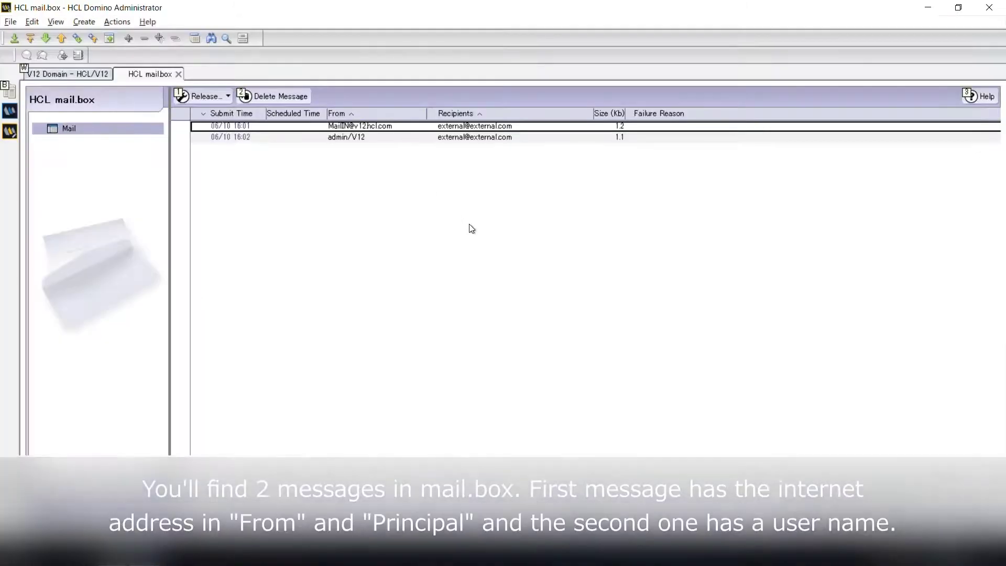
# Step: Check both queued messages' From and Principal fields: Mail-IN's internet address versus CN=admin/O=V12
pyautogui.hotkey('alt', 'Return')
pyautogui.click(258, 175)
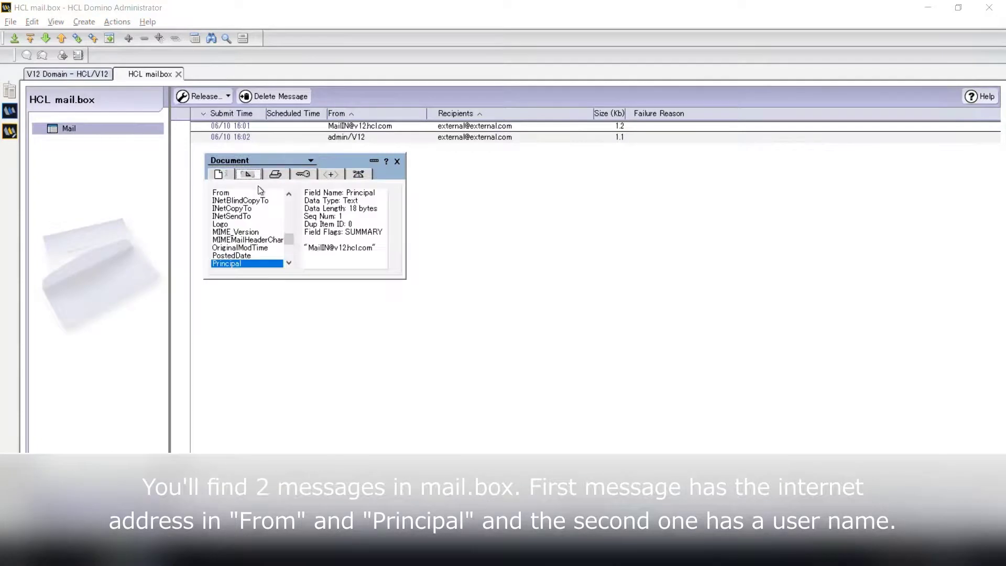
pyautogui.click(233, 193)
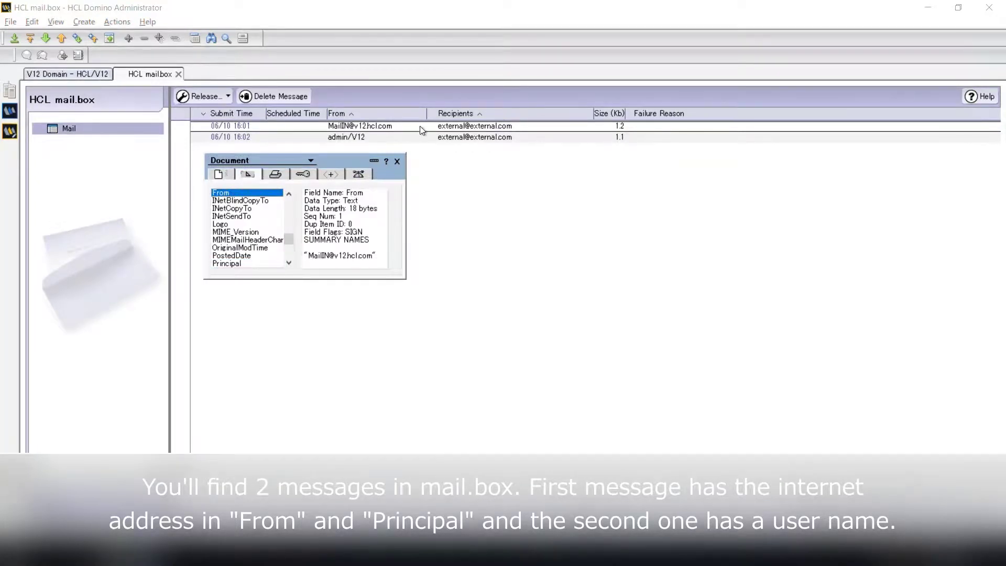
pyautogui.click(429, 137)
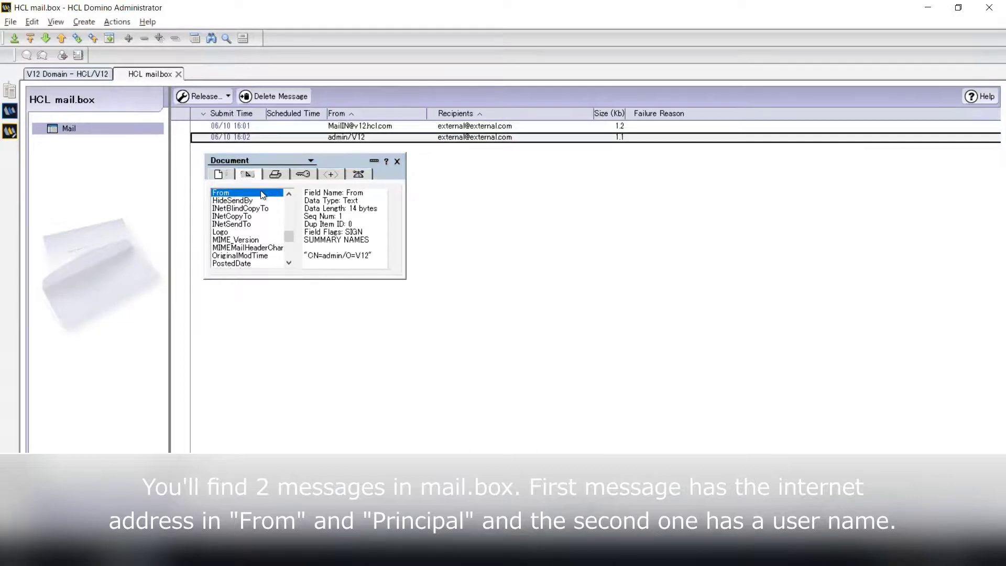
pyautogui.click(288, 263)
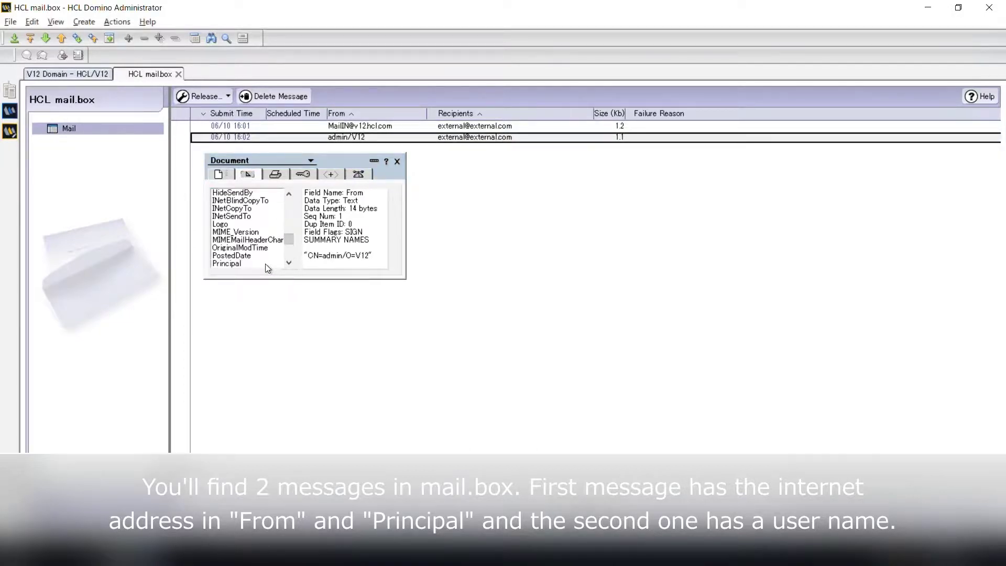
pyautogui.click(273, 264)
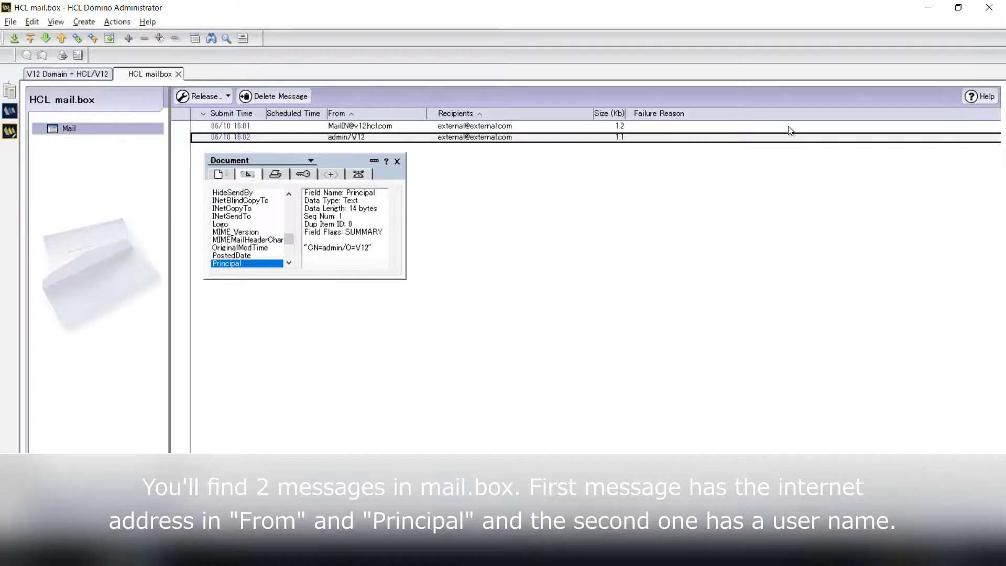